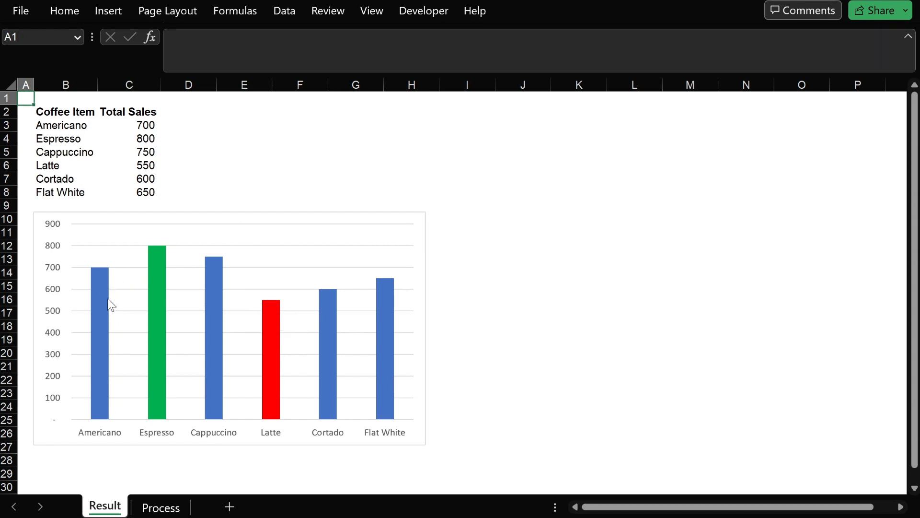
# - Change Espresso's total sales in C4 on the Result sheet to 400
pyautogui.moveTo(155, 305)
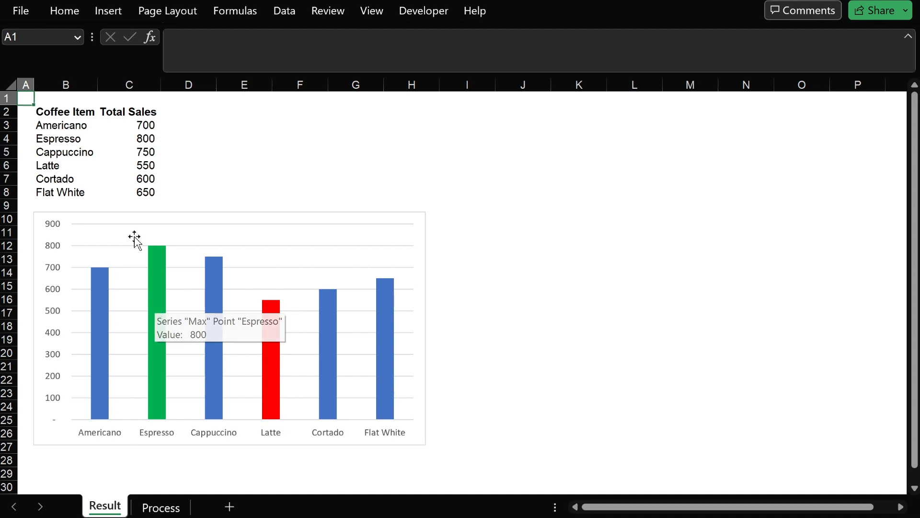
pyautogui.click(148, 139)
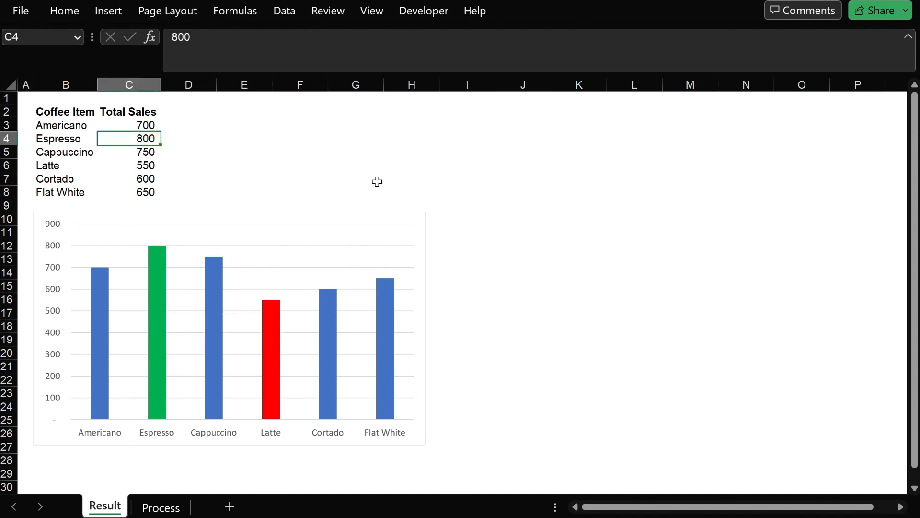
pyautogui.write('4')
pyautogui.press('Return')
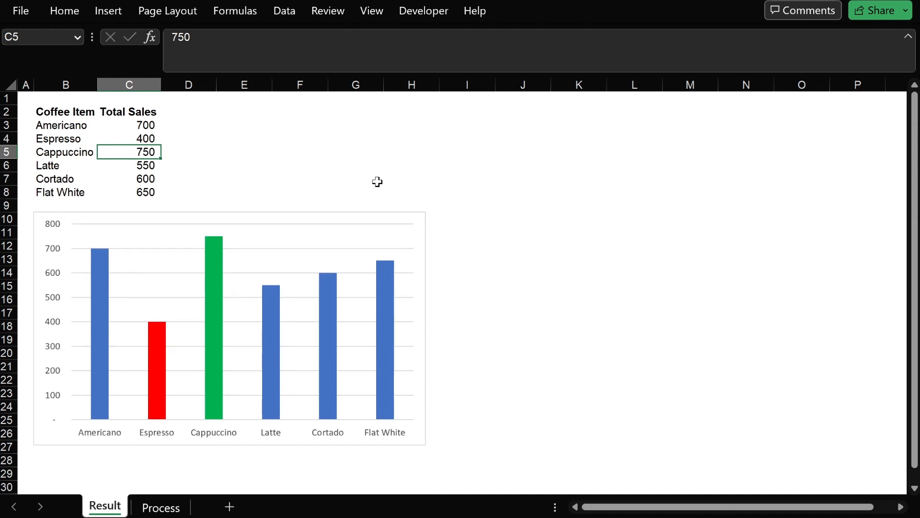
# - Copy the coffee sales table B2:C8 from the Result sheet to cell B2 of the Process sheet
pyautogui.click(73, 114)
pyautogui.moveTo(73, 114); pyautogui.dragTo(124, 185)
pyautogui.hotkey('ctrl', 'c')
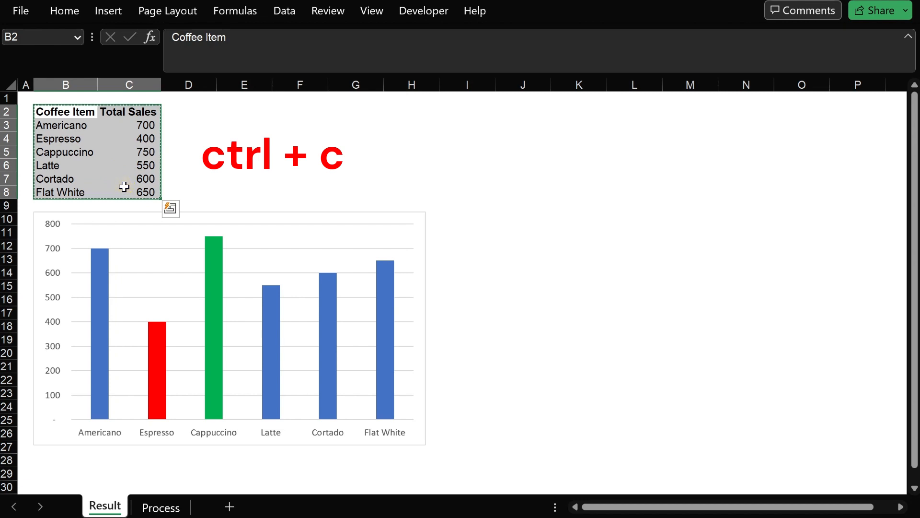
pyautogui.hotkey('ctrl', 'pagedown')
pyautogui.press('Right')
pyautogui.press('Down')
pyautogui.hotkey('ctrl', 'v')
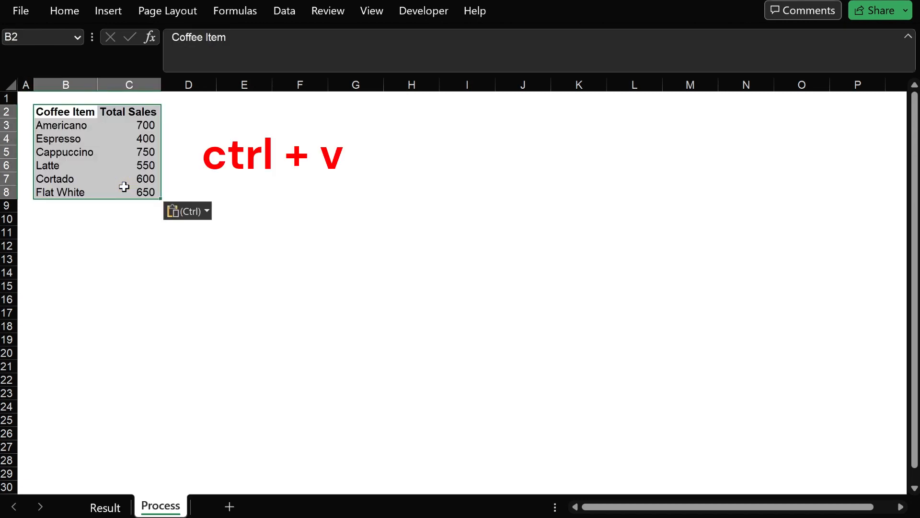
# - Insert a column chart of total sales per coffee item and place it directly below the table
pyautogui.click(120, 10)
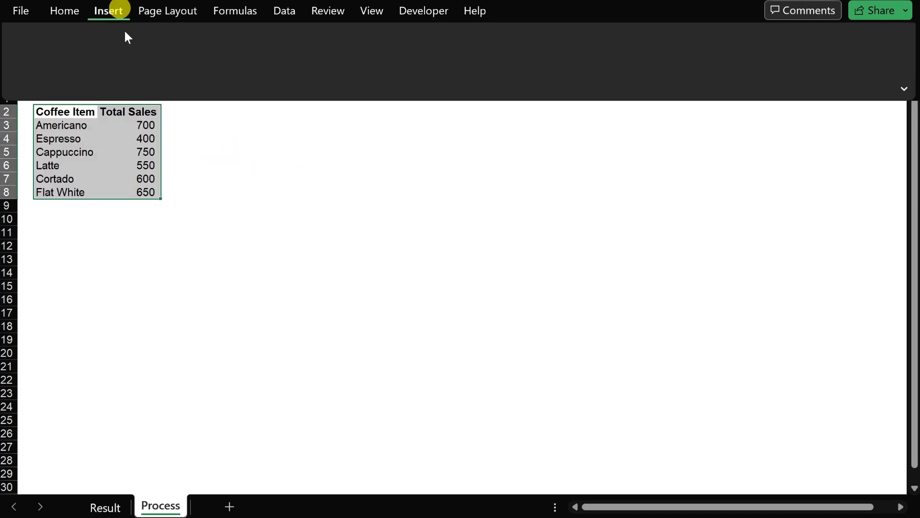
pyautogui.click(251, 31)
pyautogui.click(264, 93)
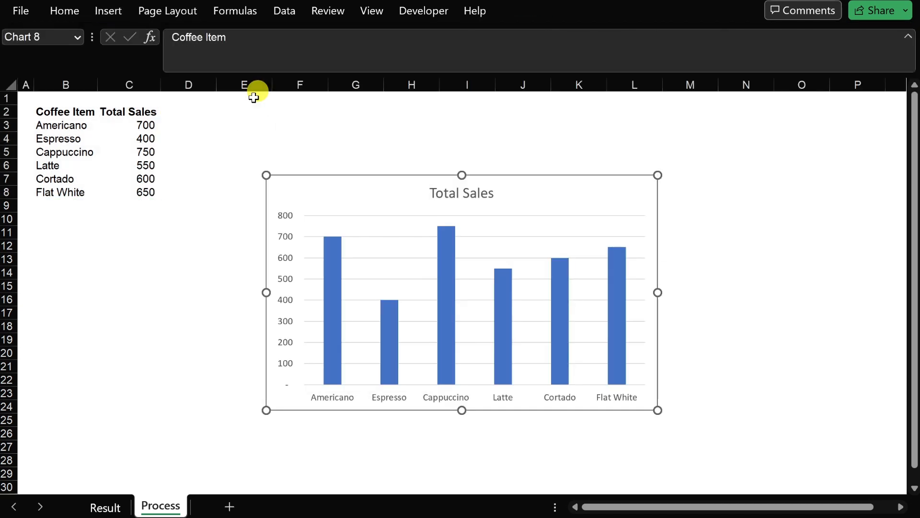
pyautogui.moveTo(550, 189); pyautogui.dragTo(322, 226)
# - Add the column headers Min in D2 and Max in E2
pyautogui.click(218, 115)
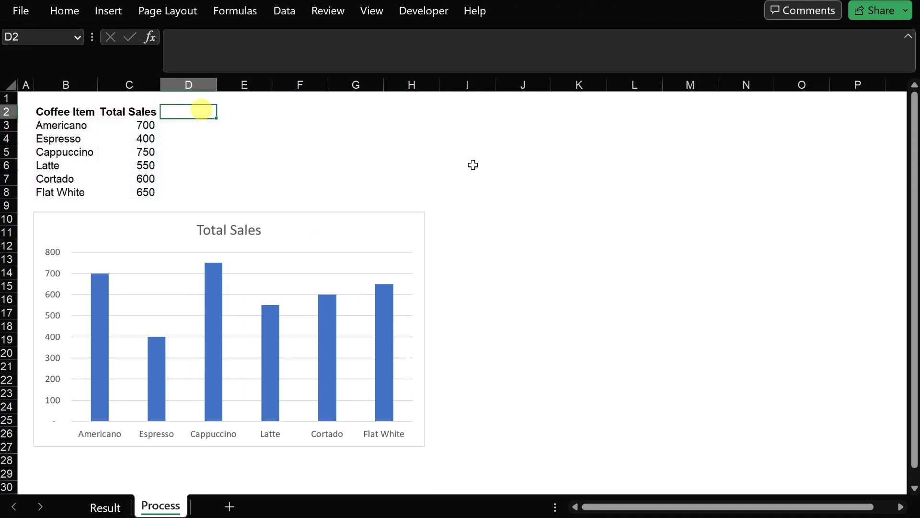
pyautogui.write('M')
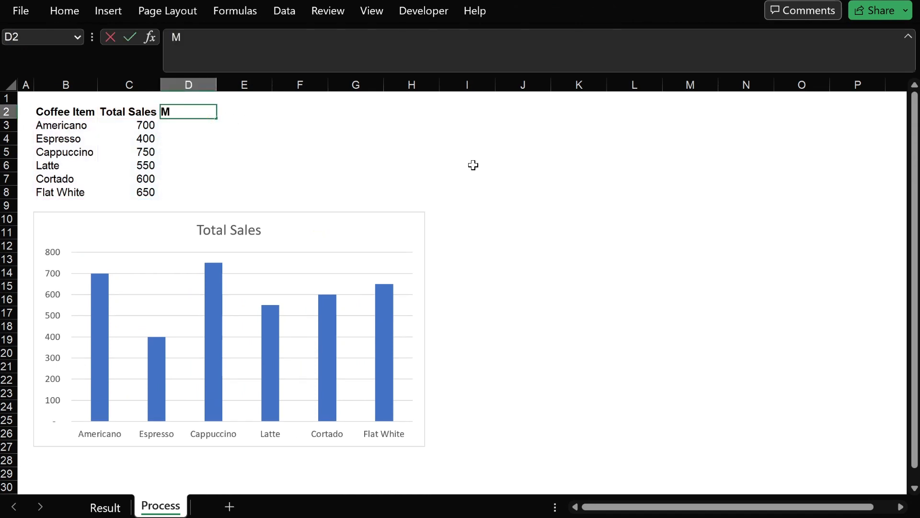
pyautogui.write('in')
pyautogui.press('Tab')
pyautogui.write('Max')
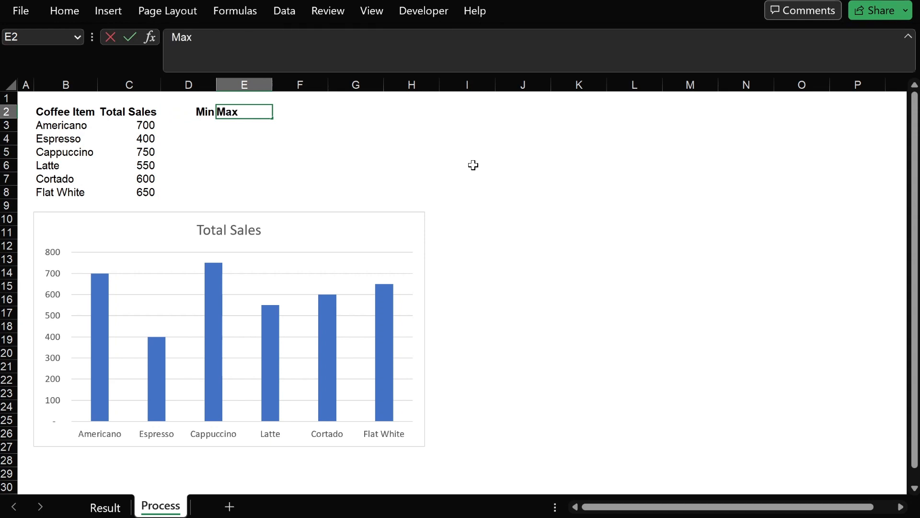
pyautogui.press('Return')
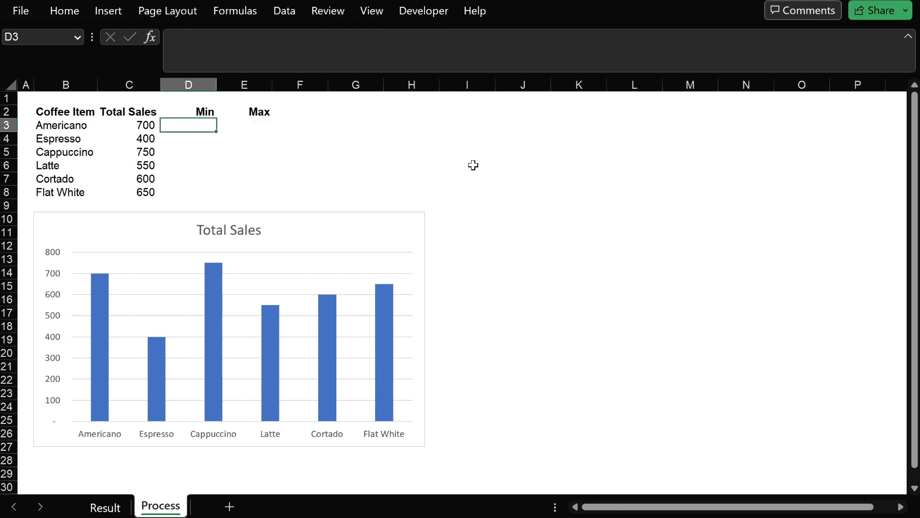
# - Enter =MIN($C$3:$C$8) in D3 and fill the formula down to D8
pyautogui.write('=min')
pyautogui.press('Tab')
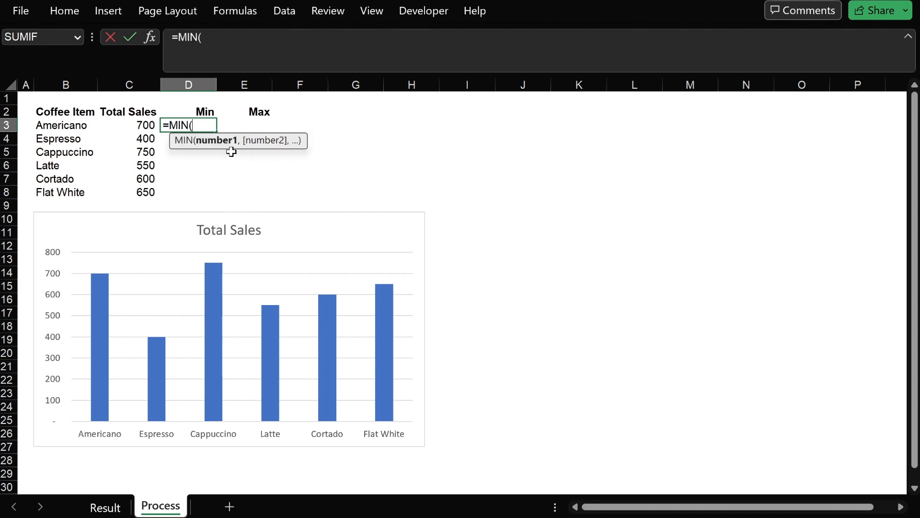
pyautogui.moveTo(132, 125); pyautogui.dragTo(123, 187)
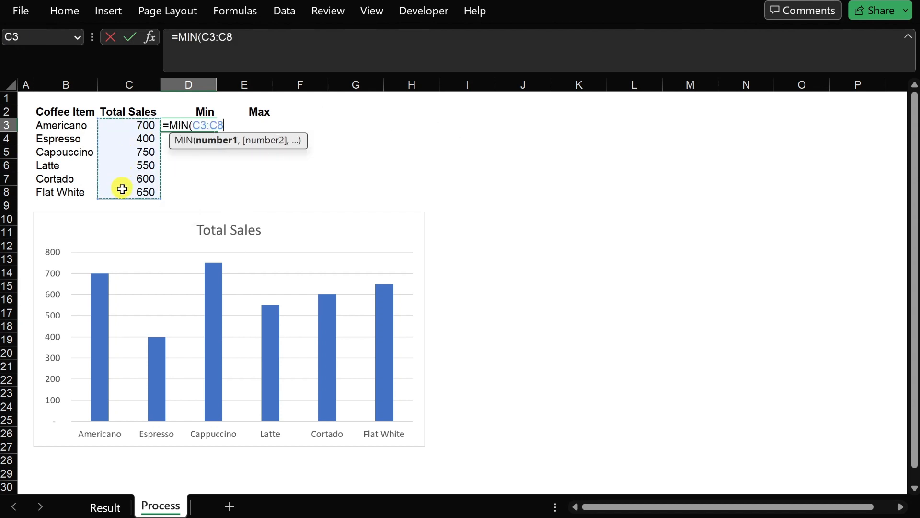
pyautogui.press('F4')
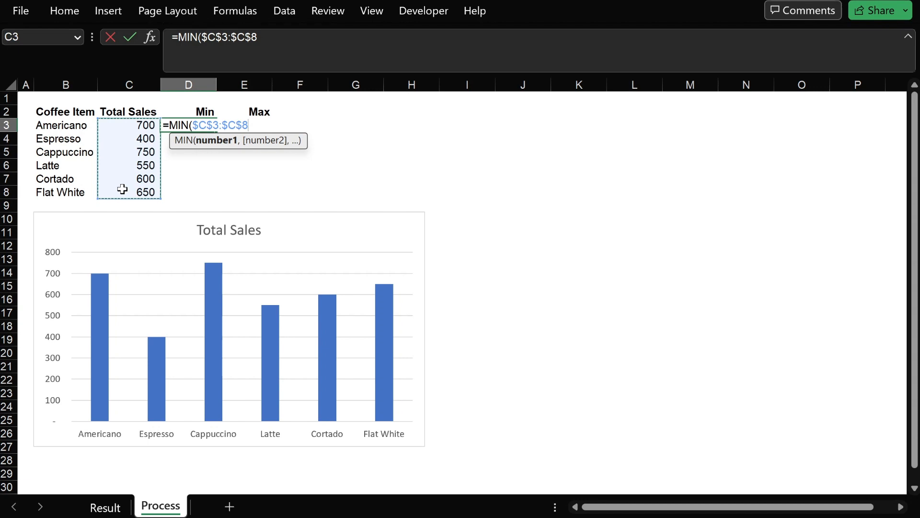
pyautogui.hotkey('ctrl', 'Return')
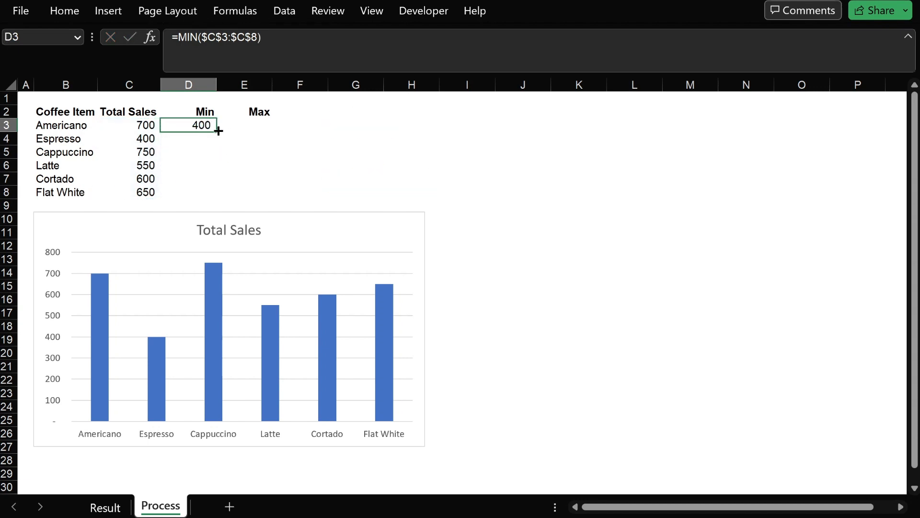
pyautogui.moveTo(219, 131); pyautogui.dragTo(226, 197)
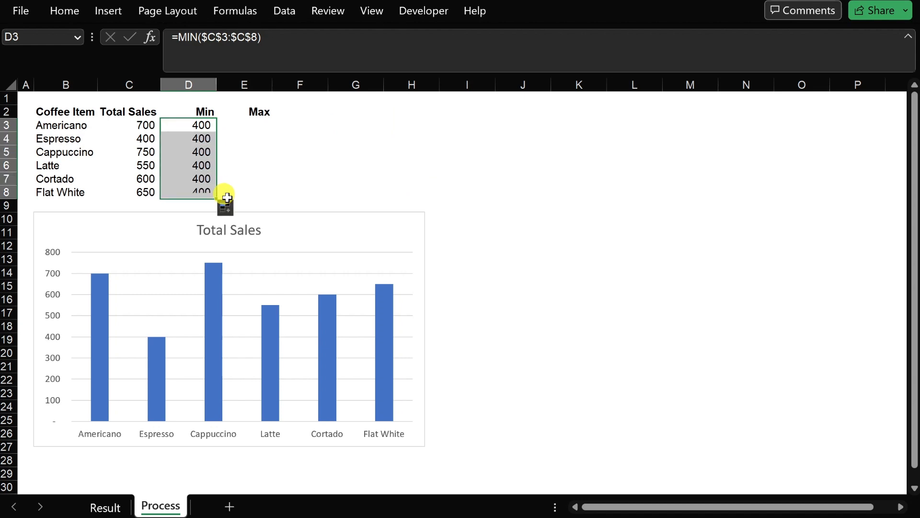
# - Enter =MAX($C$3:$C$8) in E3 and fill the formula down to E8
pyautogui.click(253, 124)
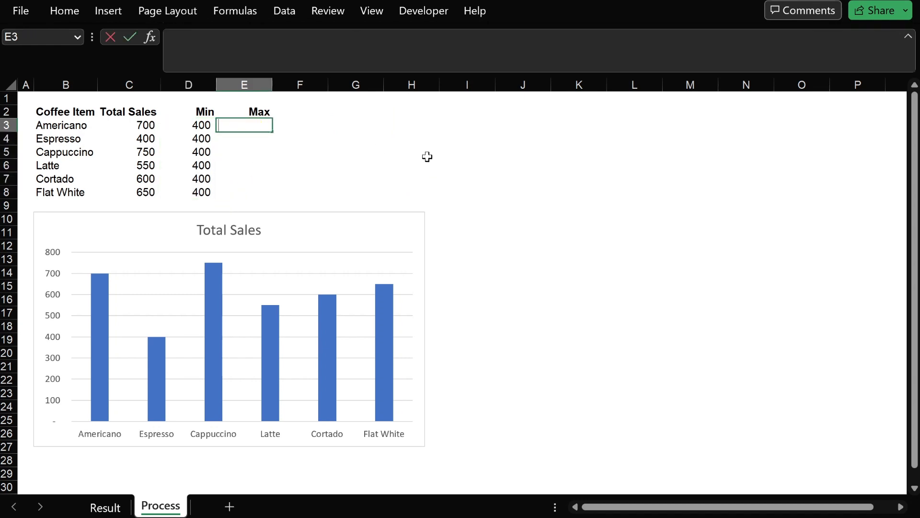
pyautogui.write('=max')
pyautogui.press('Tab')
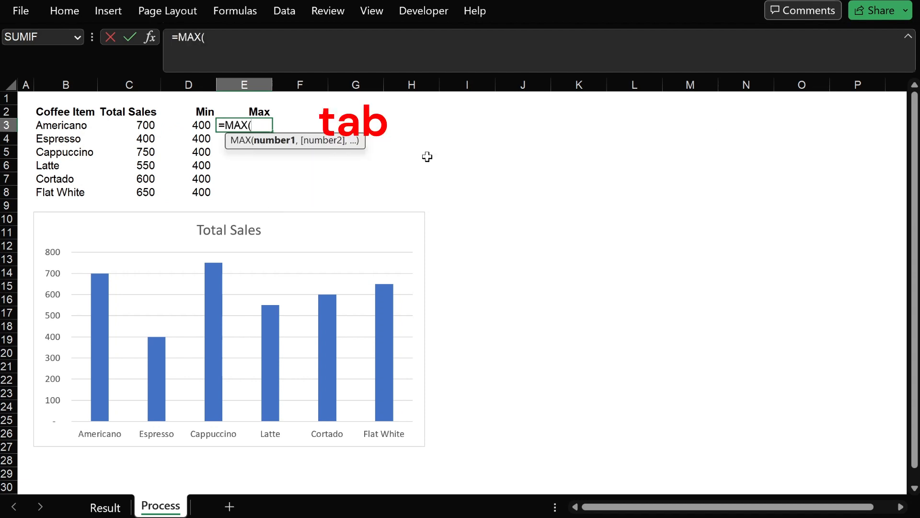
pyautogui.click(150, 126)
pyautogui.moveTo(150, 126); pyautogui.dragTo(143, 191)
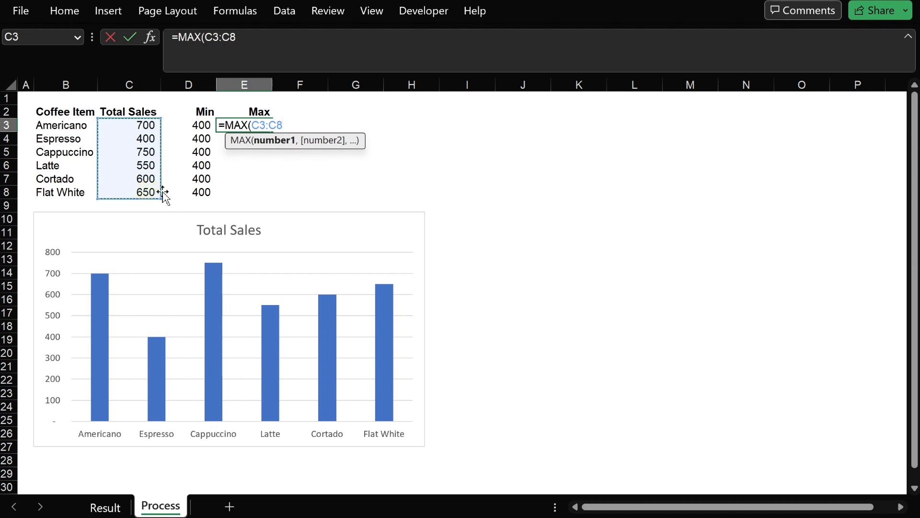
pyautogui.press('F4')
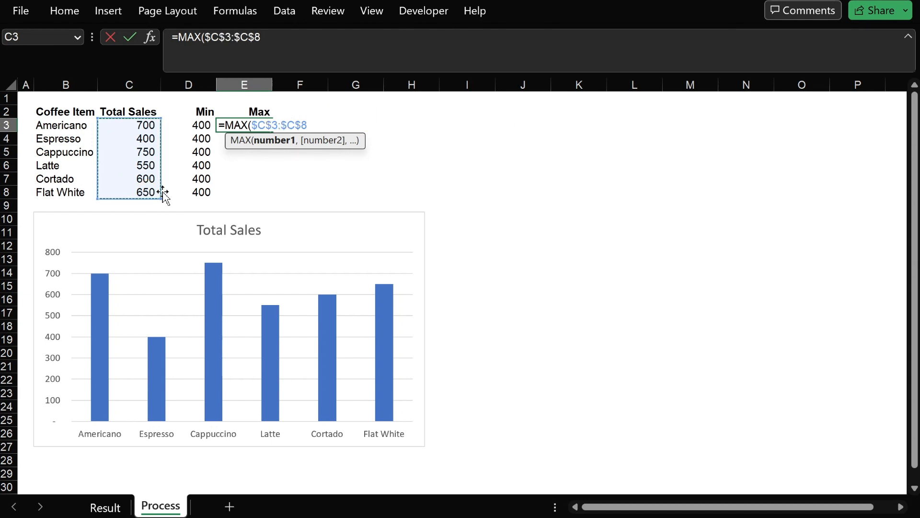
pyautogui.hotkey('ctrl', 'Return')
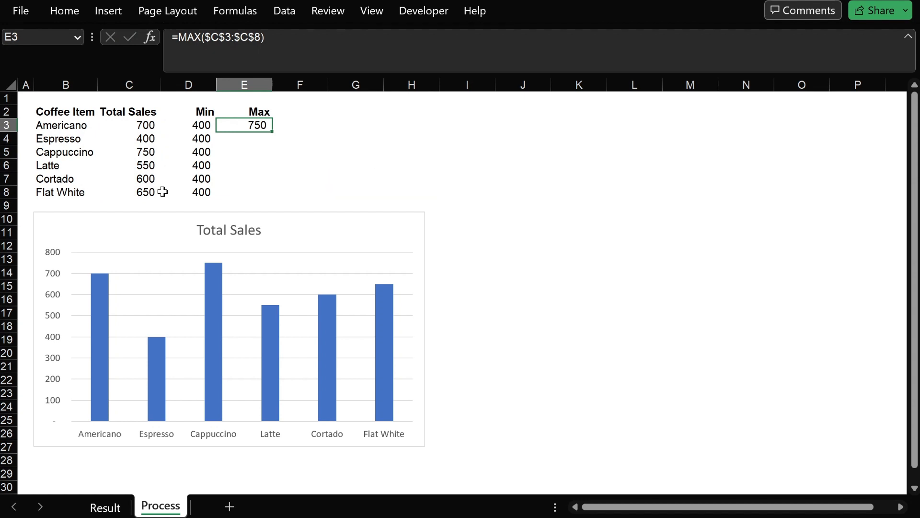
pyautogui.moveTo(273, 132); pyautogui.dragTo(272, 193)
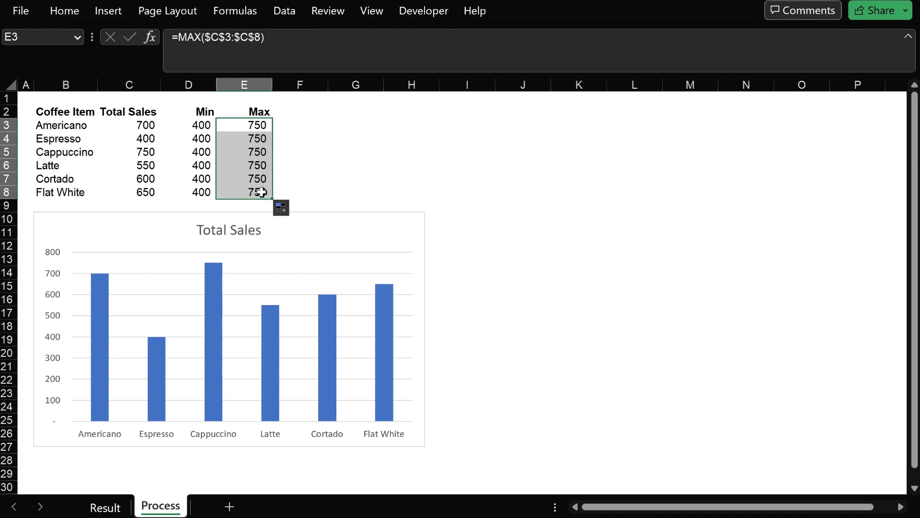
# - Extend the chart's data range to include the Min and Max columns, and fill the Min series with standard red
pyautogui.click(115, 228)
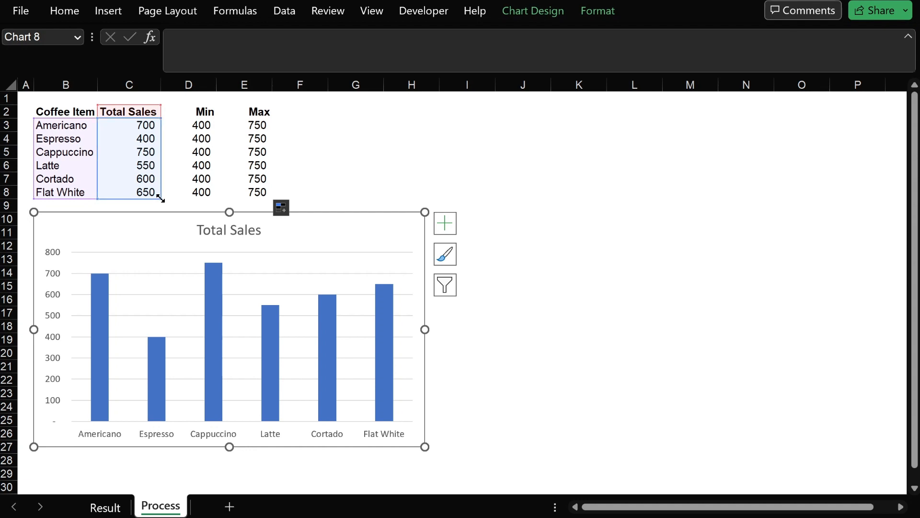
pyautogui.moveTo(161, 198); pyautogui.dragTo(253, 196)
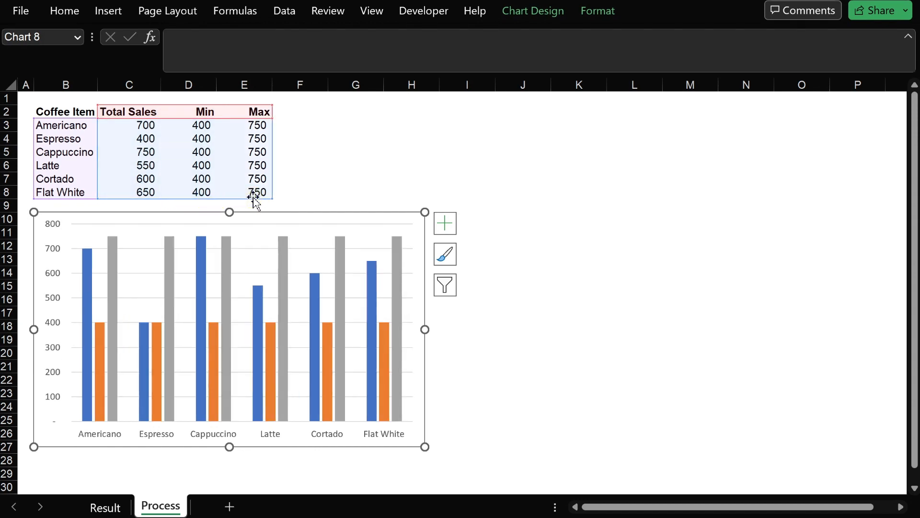
pyautogui.click(102, 346)
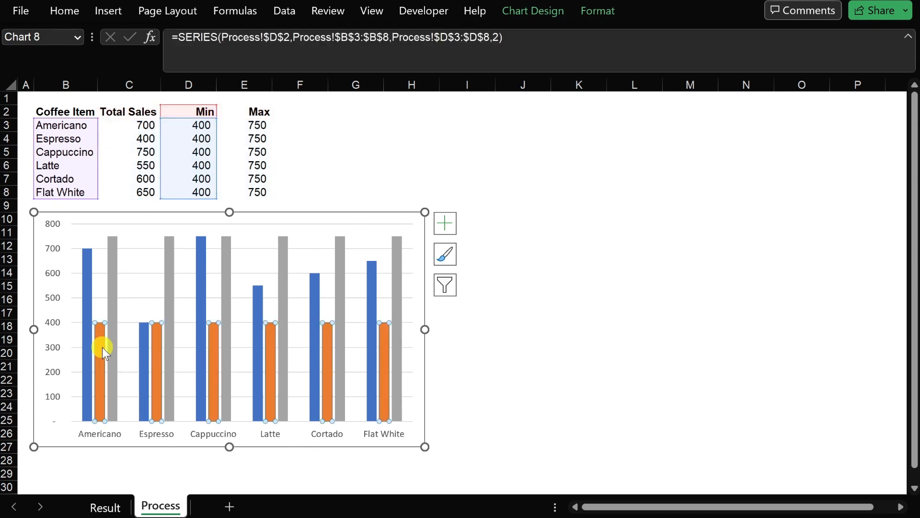
pyautogui.click(596, 13)
pyautogui.click(448, 35)
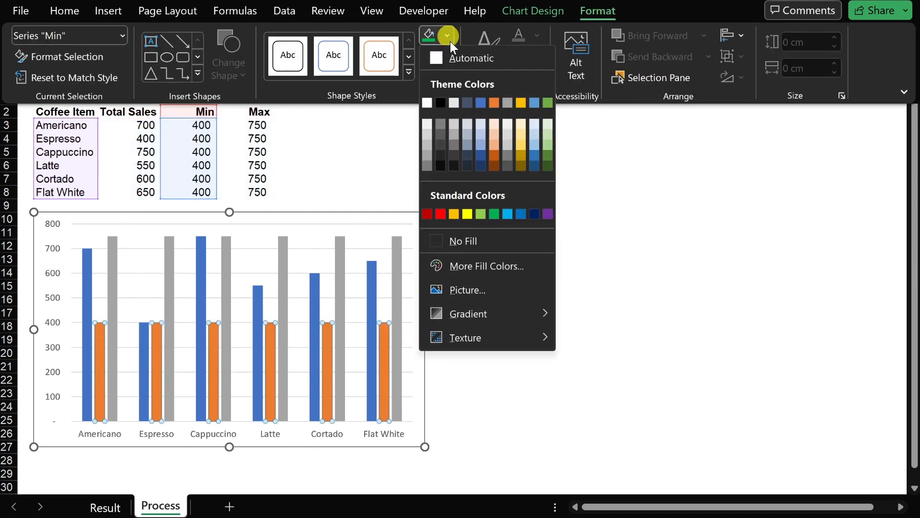
pyautogui.click(440, 214)
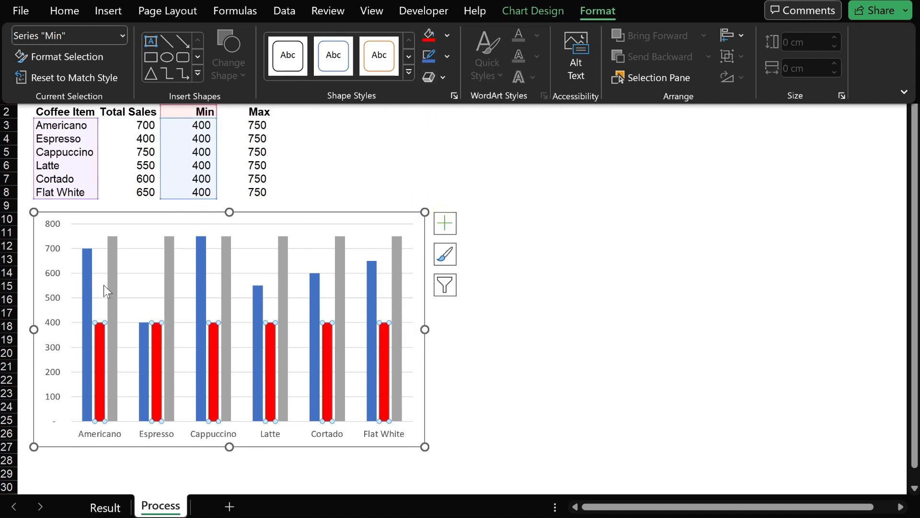
# - Fill the chart's Max series with standard green and deselect the chart
pyautogui.click(113, 286)
pyautogui.click(225, 256)
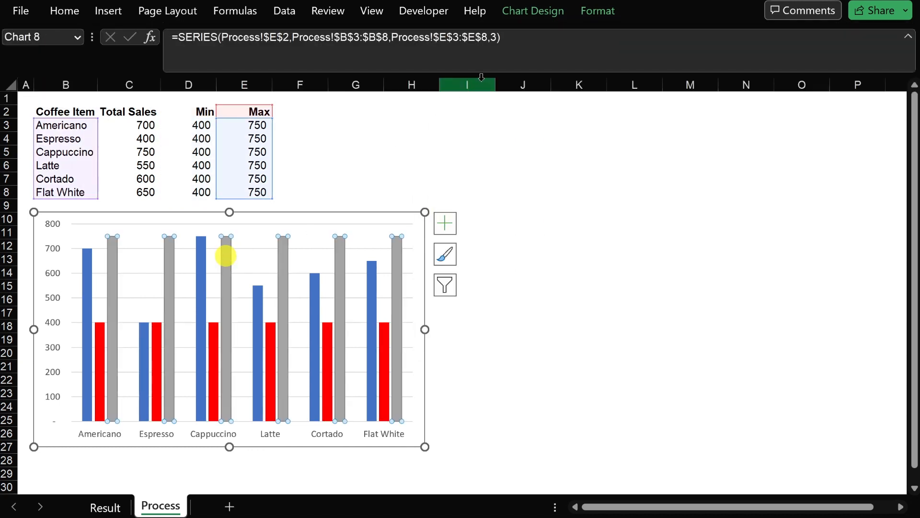
pyautogui.click(597, 17)
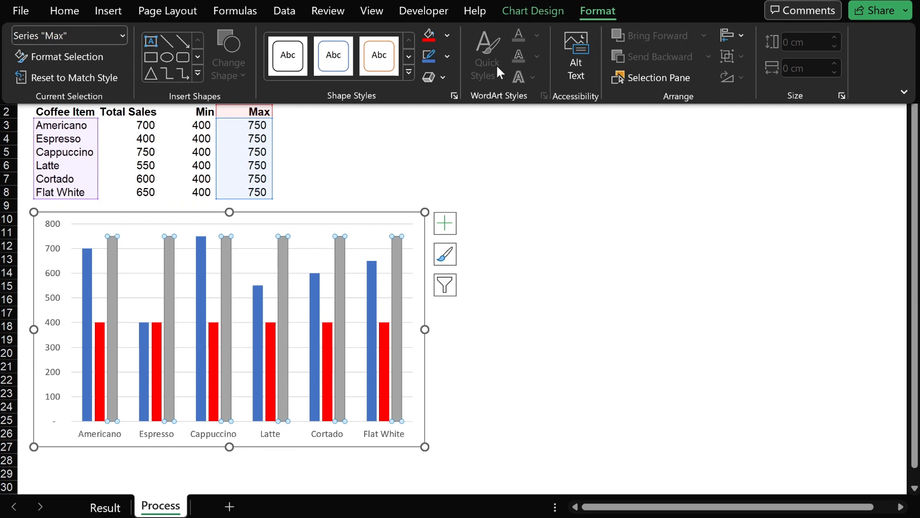
pyautogui.click(448, 35)
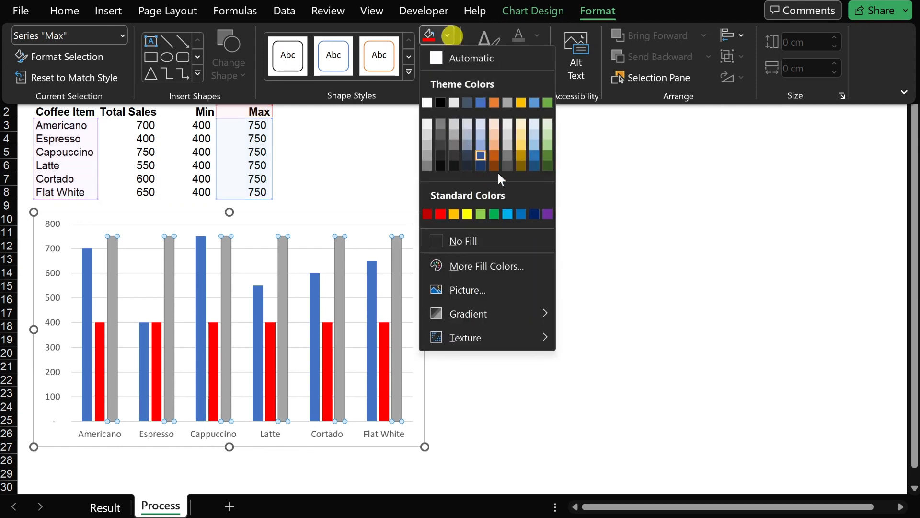
pyautogui.click(494, 213)
pyautogui.click(332, 154)
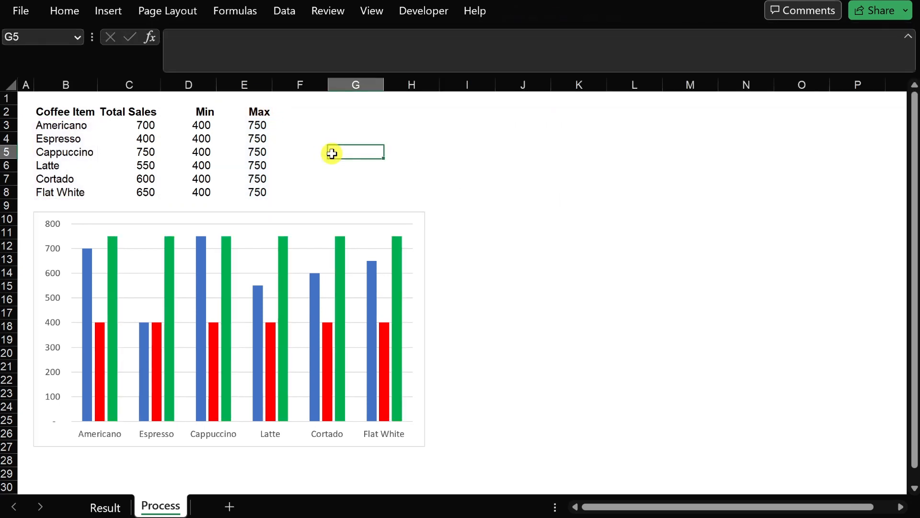
# - Replace the Min formula in D3 with =IF(C3=MIN($C$3:$C$8), MIN($C$3:$C$8), "") and fill it down to D8
pyautogui.moveTo(117, 319)
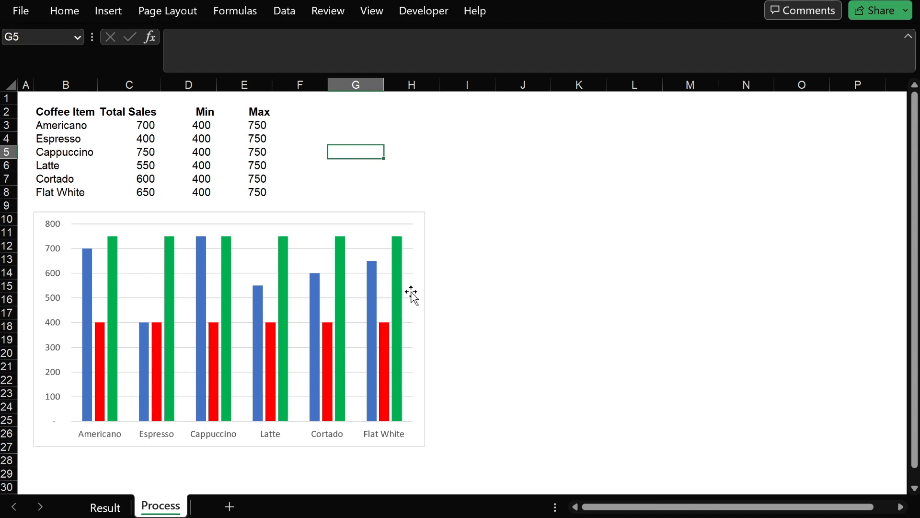
pyautogui.click(194, 127)
pyautogui.moveTo(286, 43); pyautogui.dragTo(179, 46)
pyautogui.hotkey('ctrl', 'x')
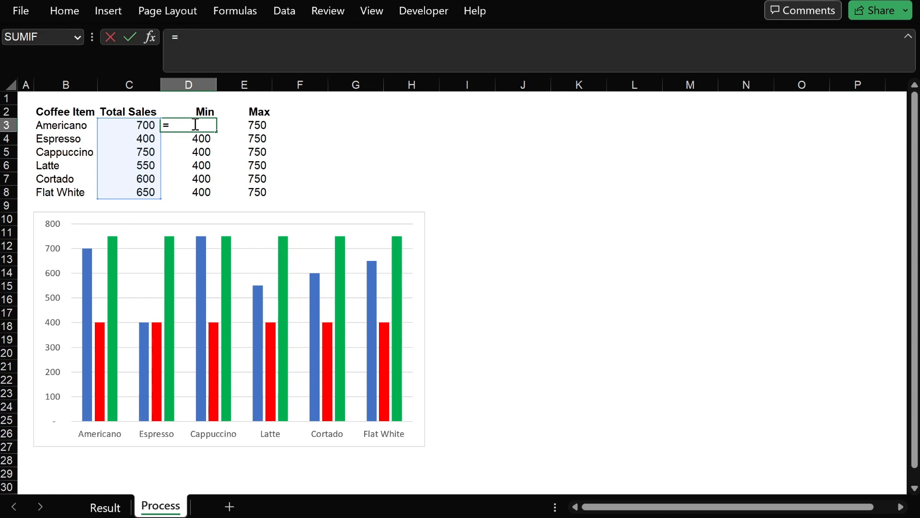
pyautogui.write('if')
pyautogui.press('Tab')
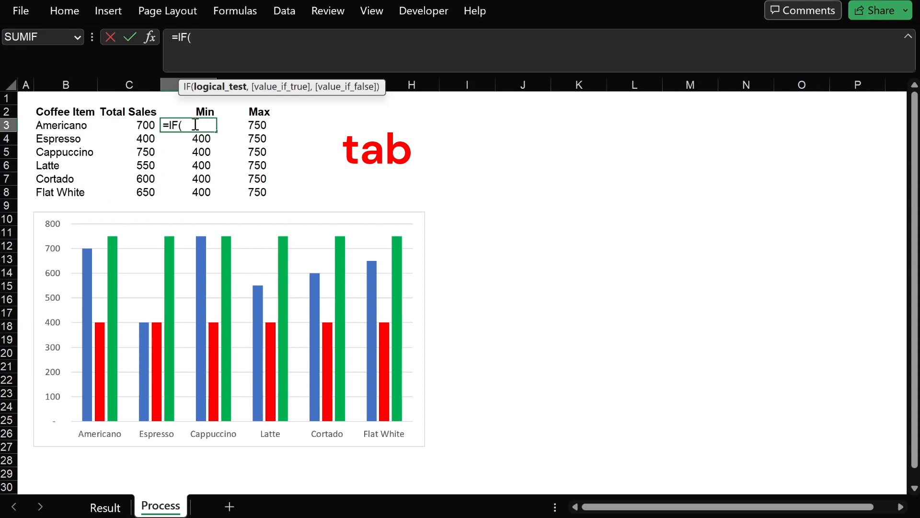
pyautogui.click(141, 125)
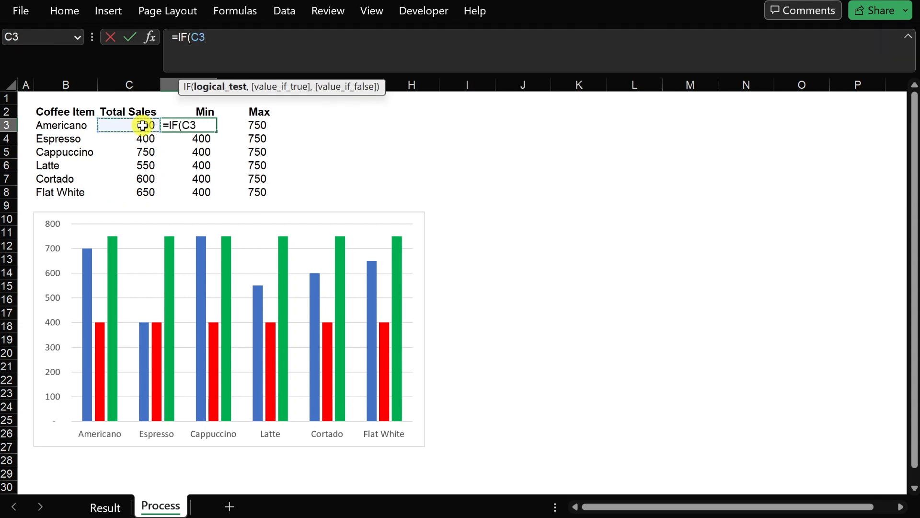
pyautogui.write('=')
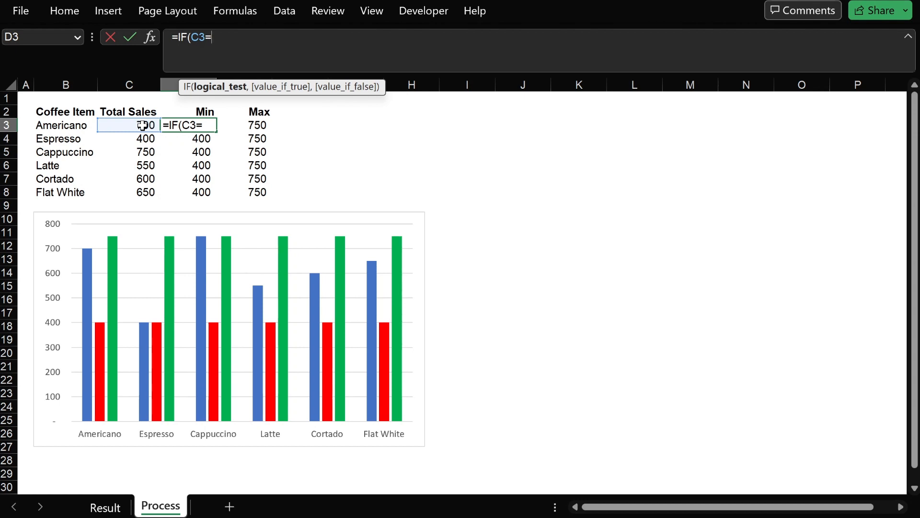
pyautogui.hotkey('ctrl', 'v')
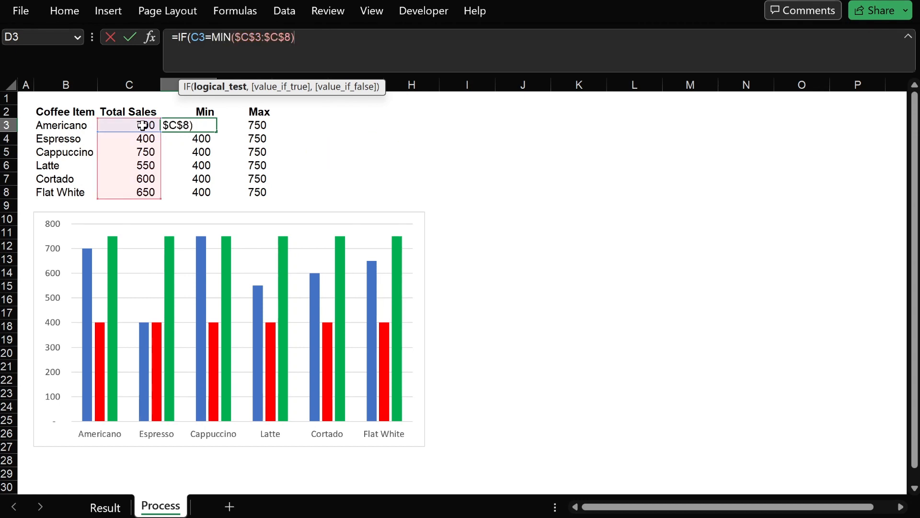
pyautogui.write(',')
pyautogui.hotkey('ctrl', 'v')
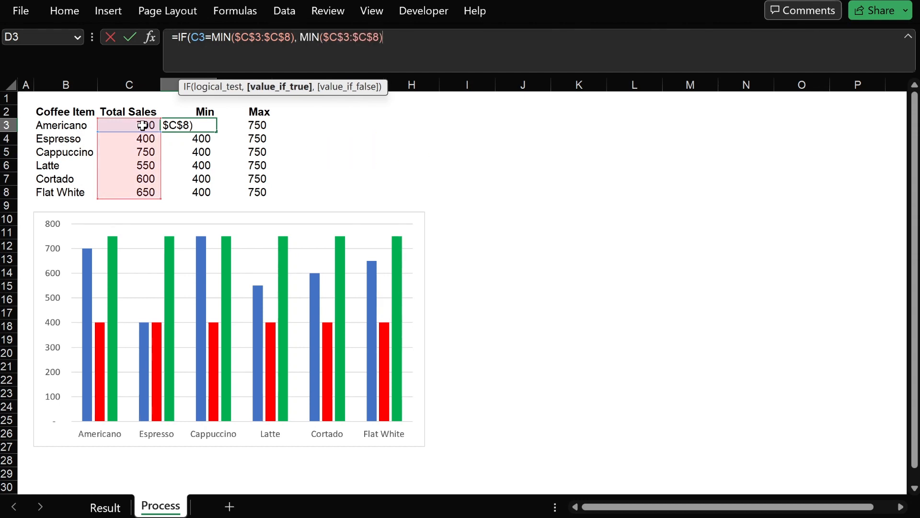
pyautogui.write(',')
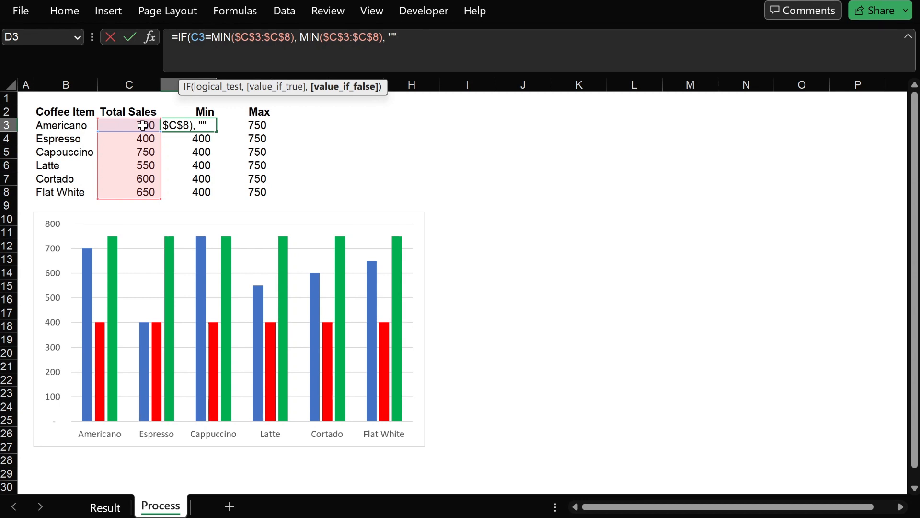
pyautogui.write(')')
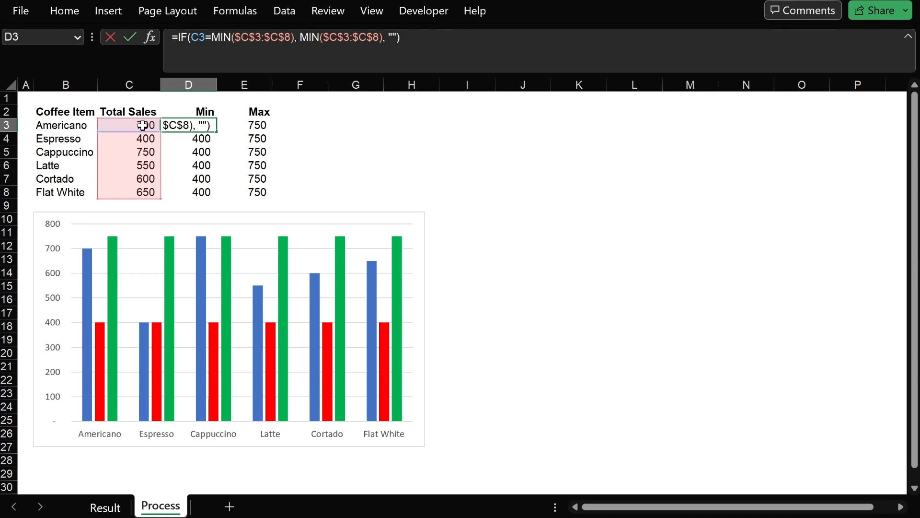
pyautogui.hotkey('ctrl', 'Return')
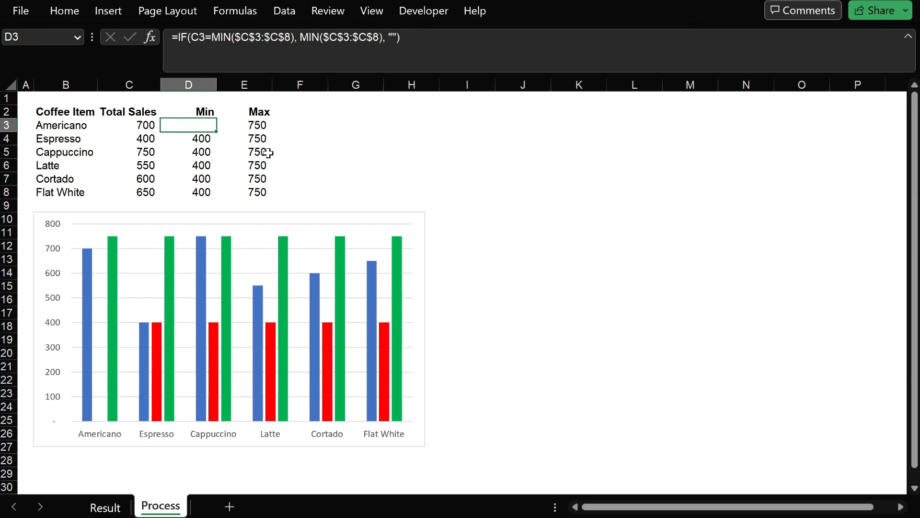
pyautogui.moveTo(217, 131); pyautogui.dragTo(214, 192)
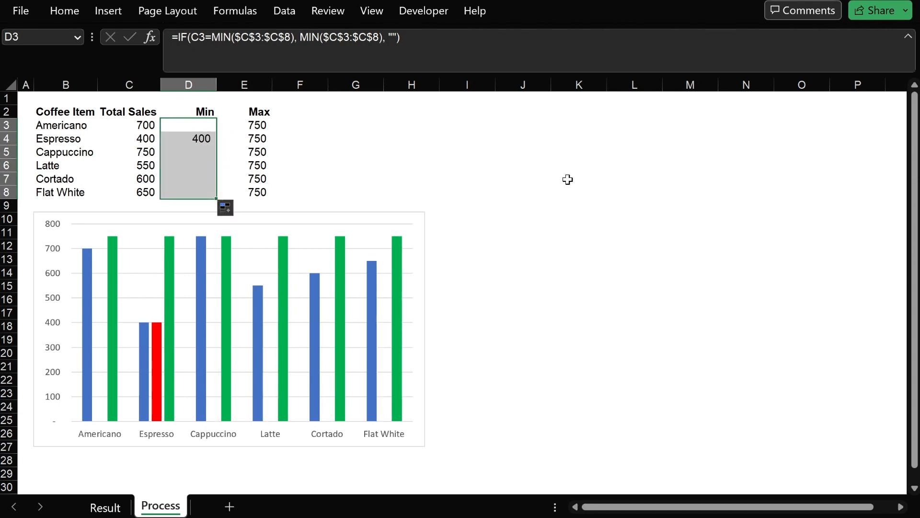
# - Replace the Max formula in E3 with =IF(C3=MAX($C$3:$C$8), MAX($C$3:$C$8), "") and fill it down to E8
pyautogui.click(272, 125)
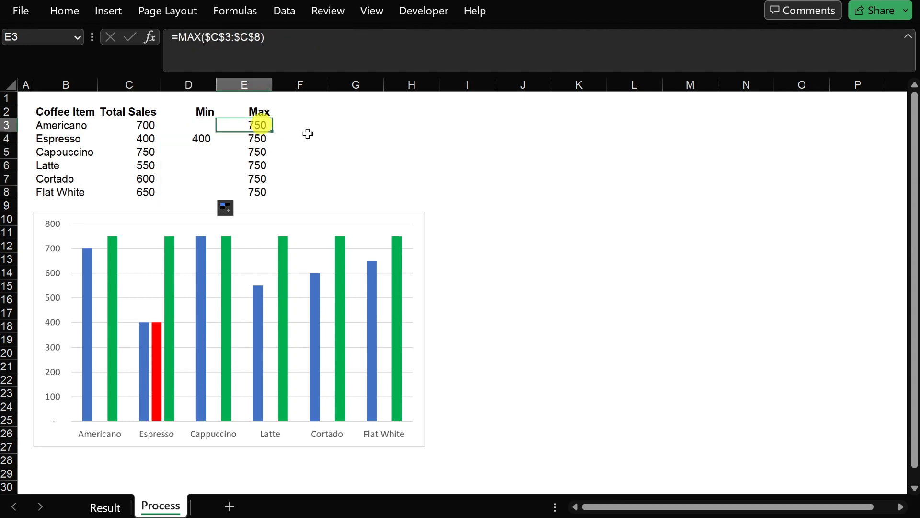
pyautogui.moveTo(266, 41); pyautogui.dragTo(180, 54)
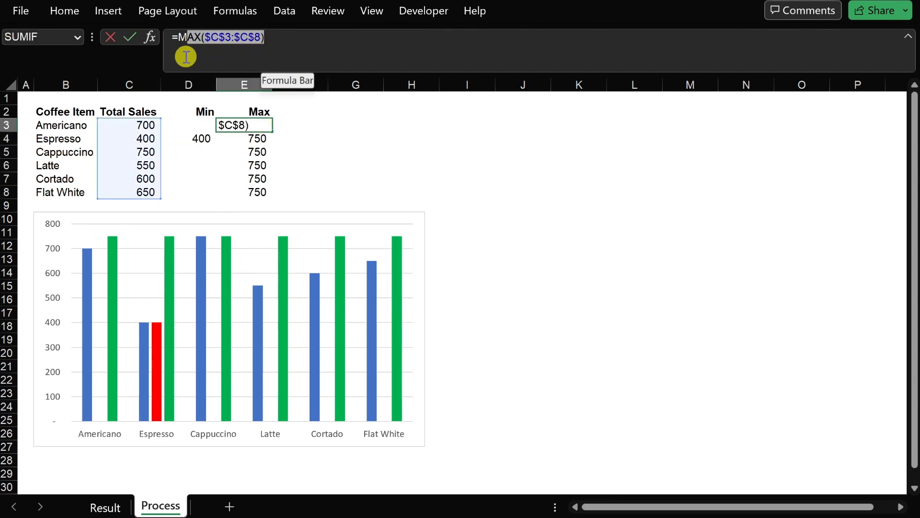
pyautogui.hotkey('ctrl', 'x')
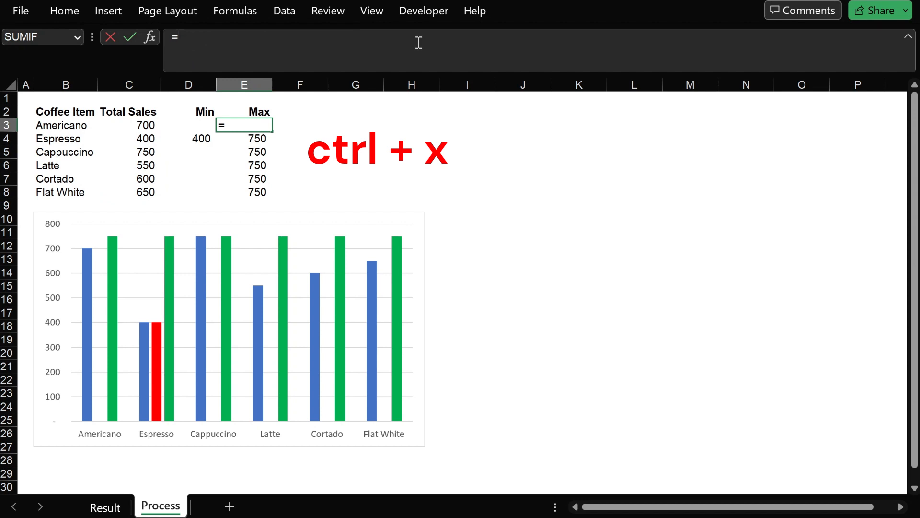
pyautogui.write('if')
pyautogui.press('Tab')
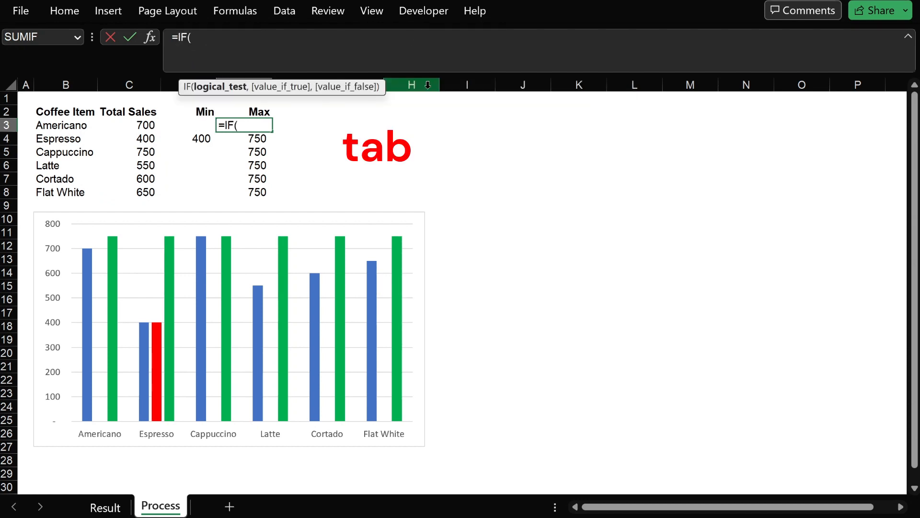
pyautogui.click(138, 125)
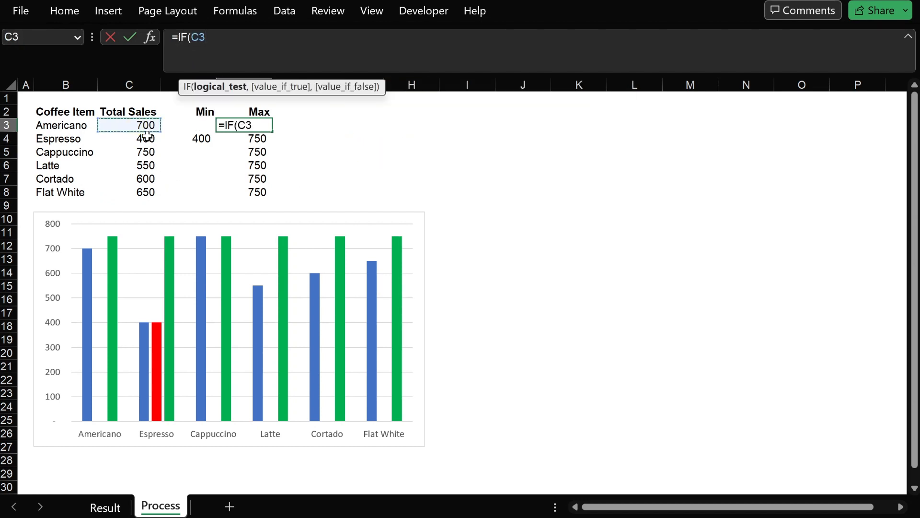
pyautogui.write('=')
pyautogui.hotkey('ctrl', 'v')
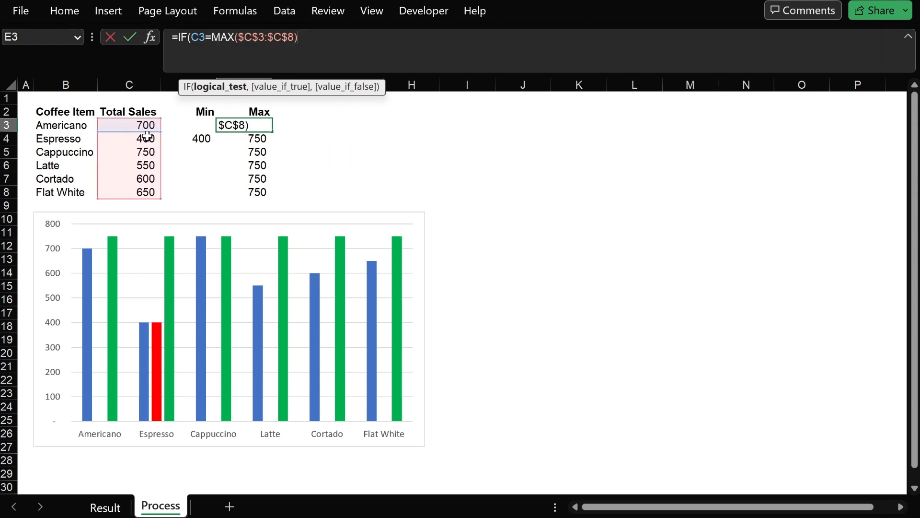
pyautogui.write(',')
pyautogui.hotkey('ctrl', 'v')
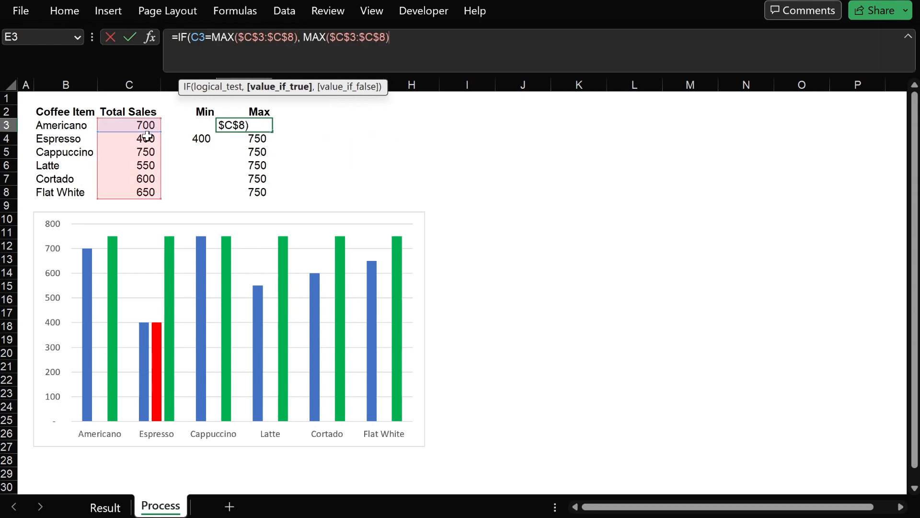
pyautogui.write(', "")')
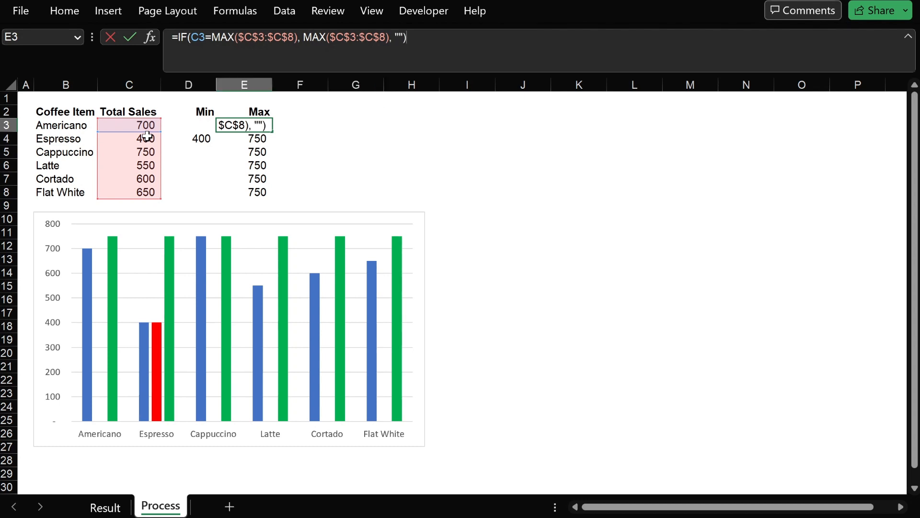
pyautogui.hotkey('ctrl', 'Return')
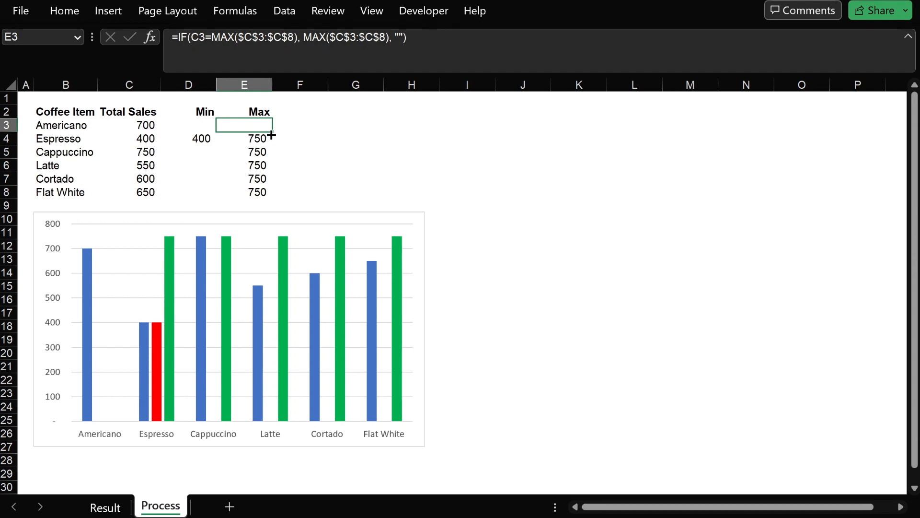
pyautogui.moveTo(271, 134); pyautogui.dragTo(272, 192)
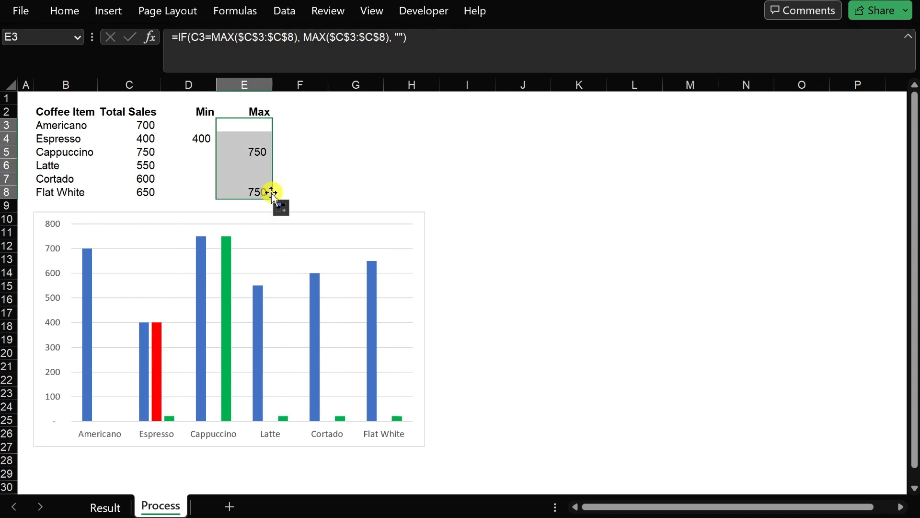
pyautogui.click(243, 151)
pyautogui.click(314, 152)
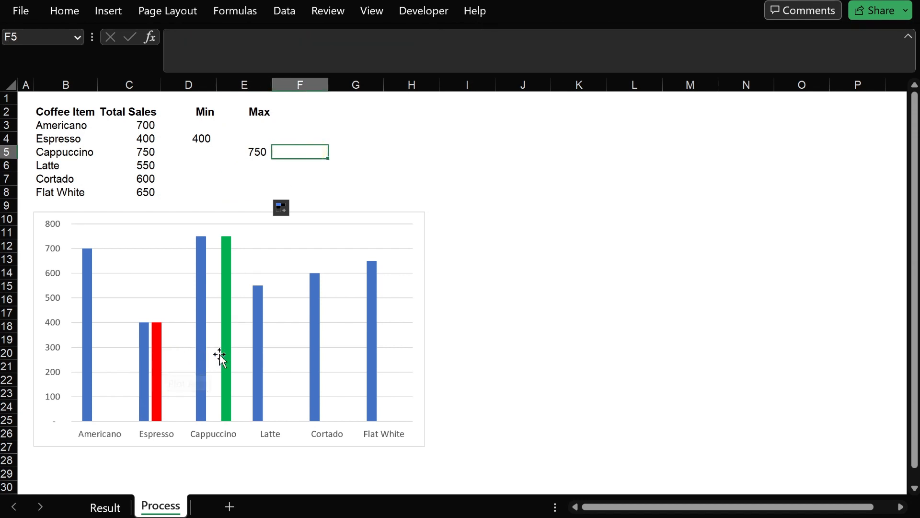
# - Set the chart columns' Series Overlap to 100%, close the formatting options and deselect the chart
pyautogui.moveTo(221, 355)
pyautogui.moveTo(201, 370)
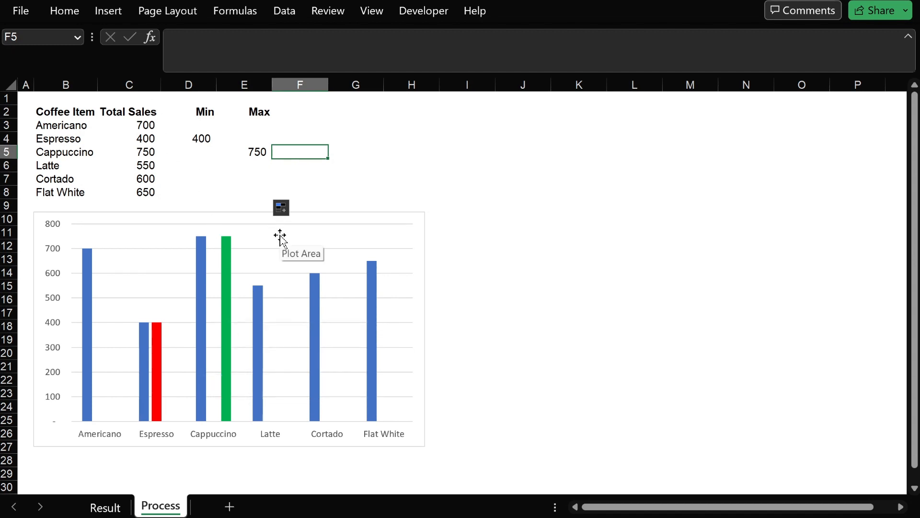
pyautogui.click(226, 267)
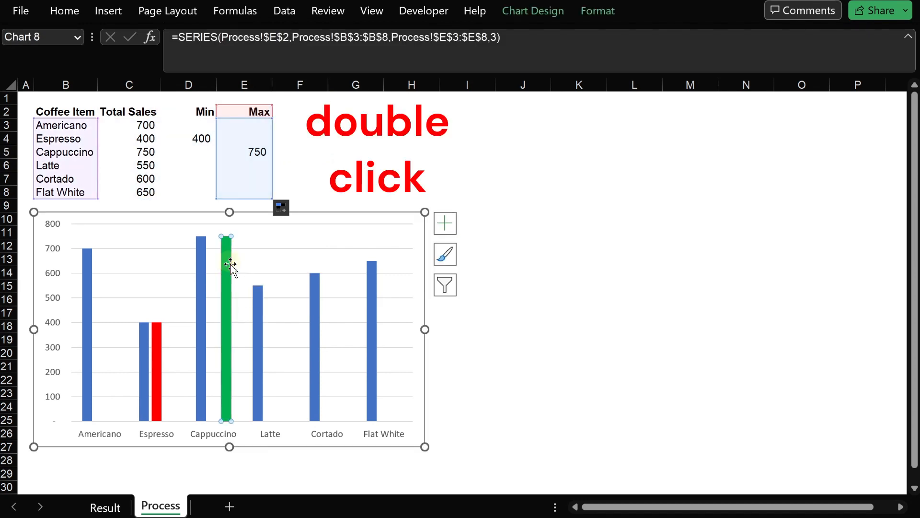
pyautogui.doubleClick(226, 265)
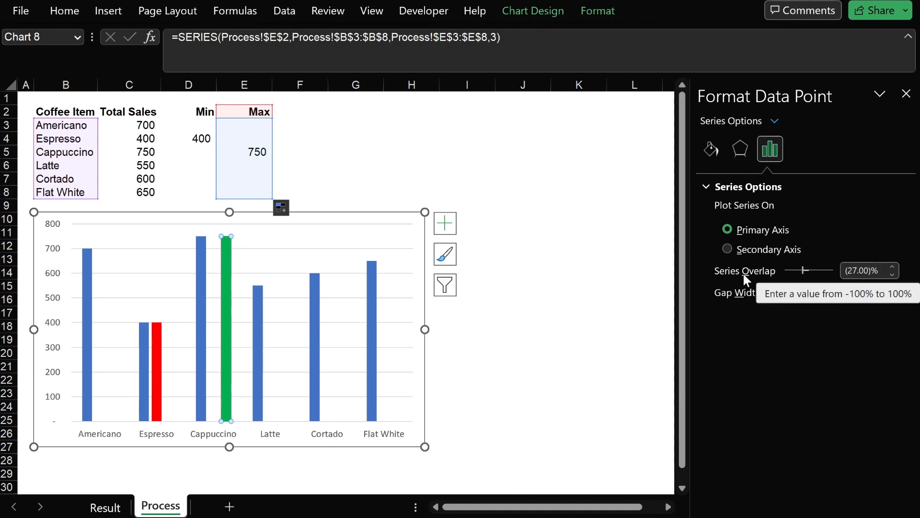
pyautogui.click(881, 272)
pyautogui.write('100')
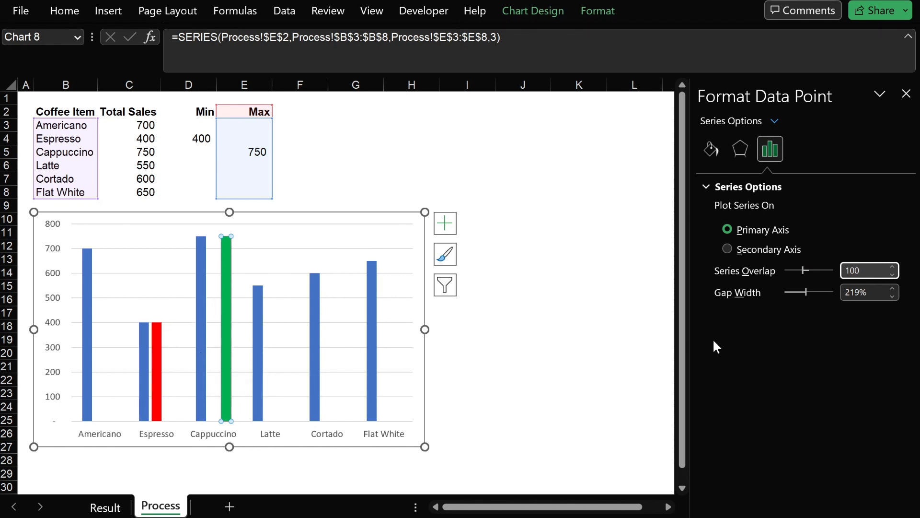
pyautogui.click(727, 349)
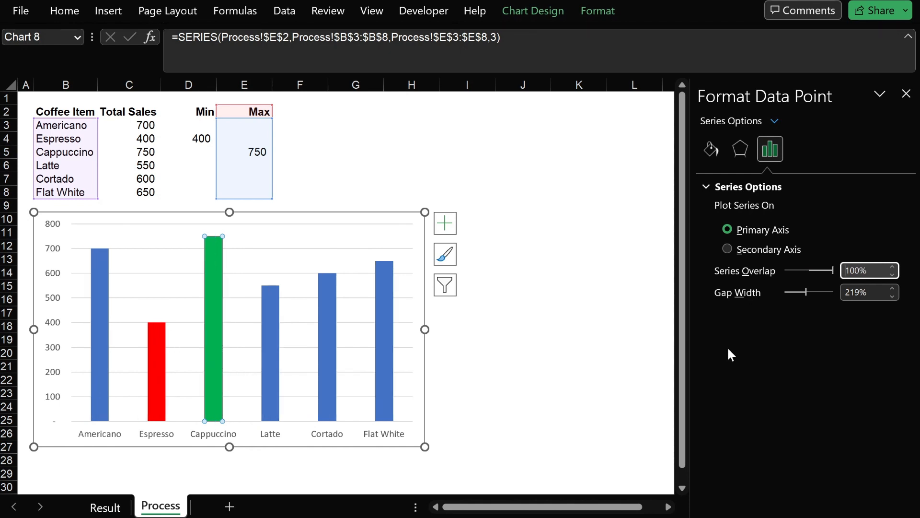
pyautogui.click(907, 94)
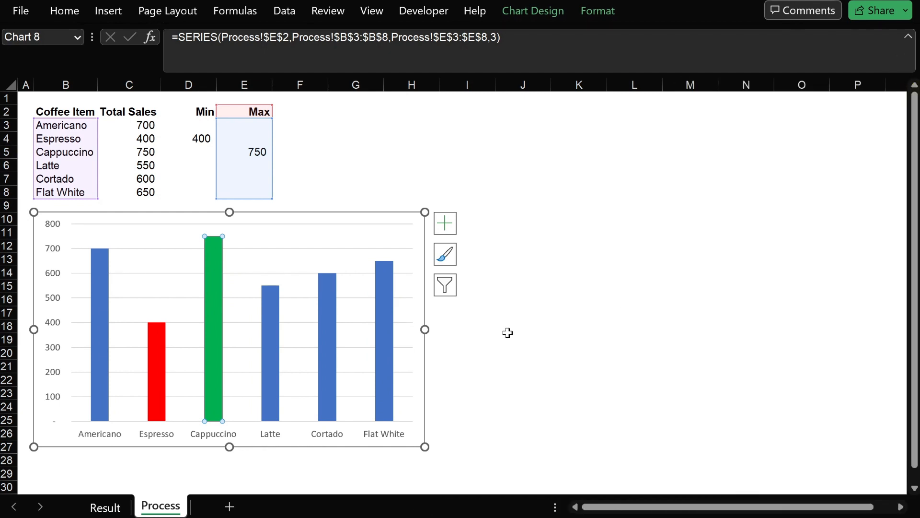
pyautogui.click(508, 332)
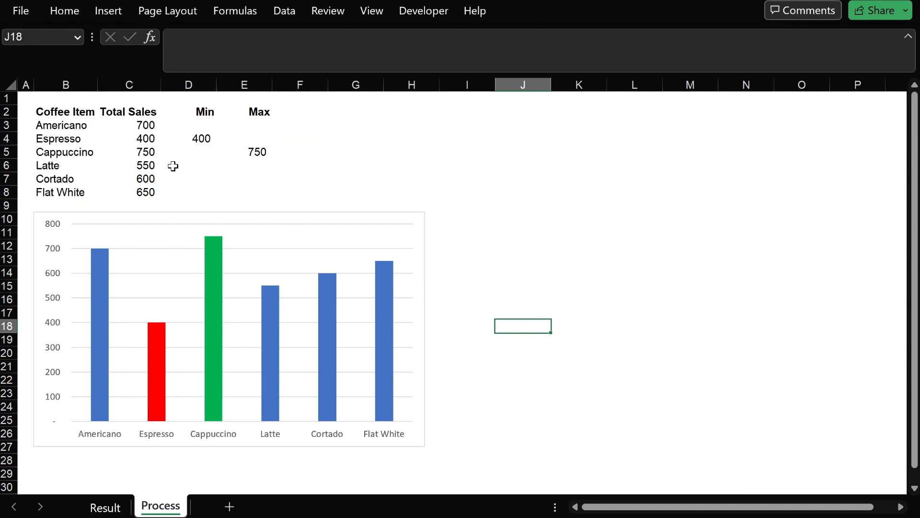
# - Change Espresso's Total Sales in C4 to 800 to test the chart's automatic highlighting
pyautogui.click(139, 139)
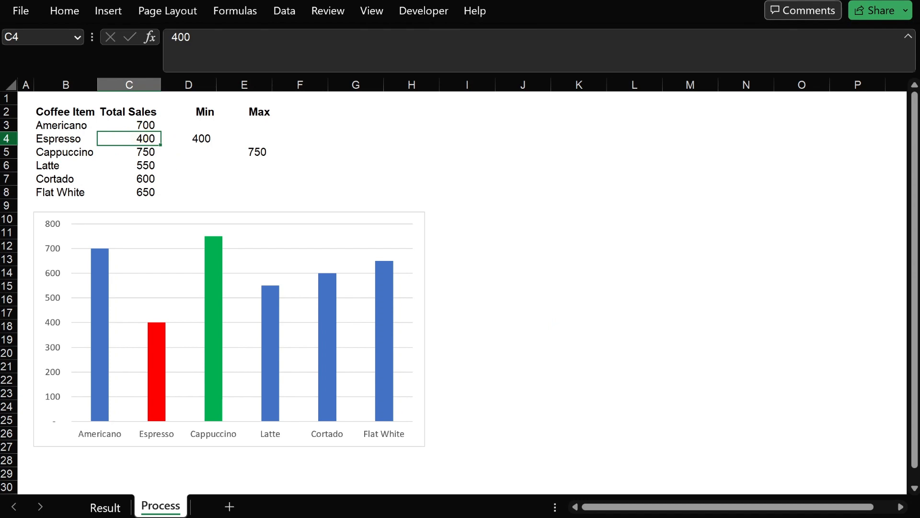
pyautogui.write('800')
pyautogui.press('Return')
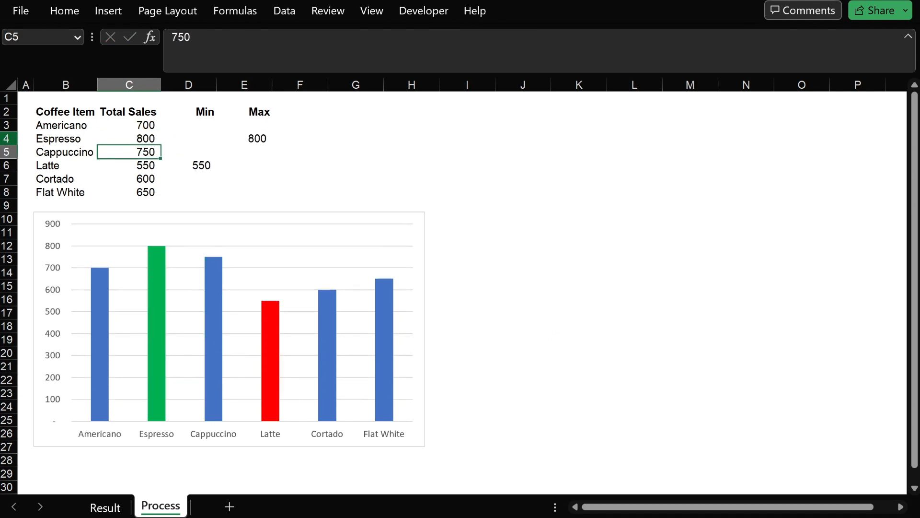